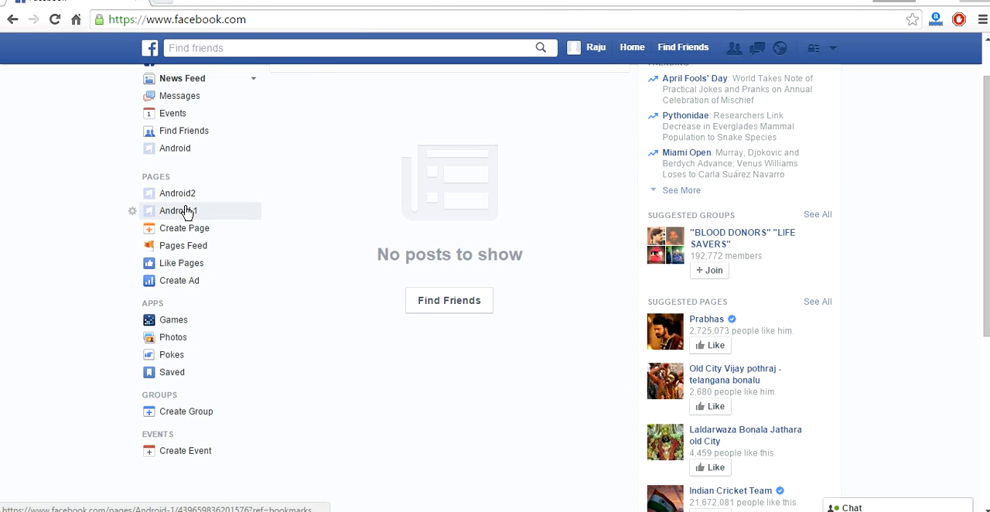
# Begin creating a new page of the Brand or Product type with Software as its category
pyautogui.click(188, 228)
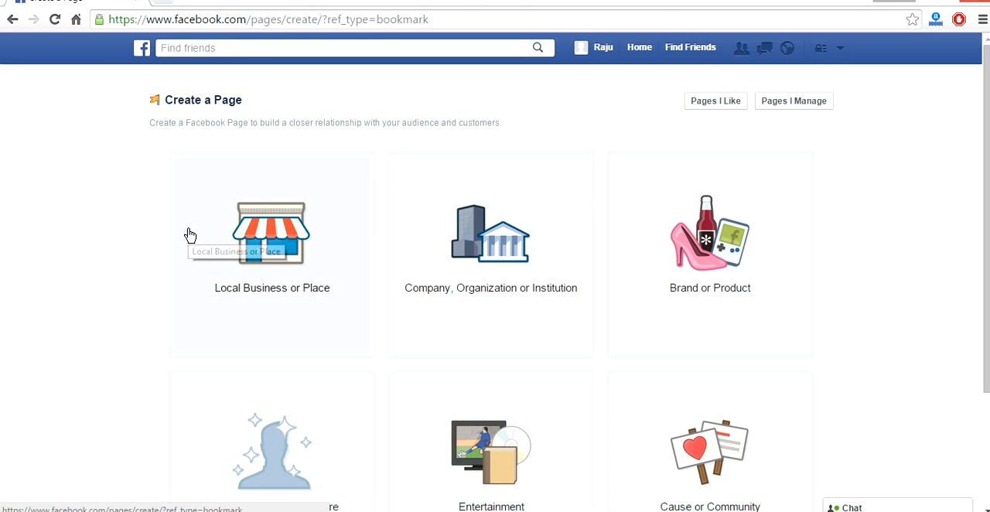
pyautogui.click(702, 262)
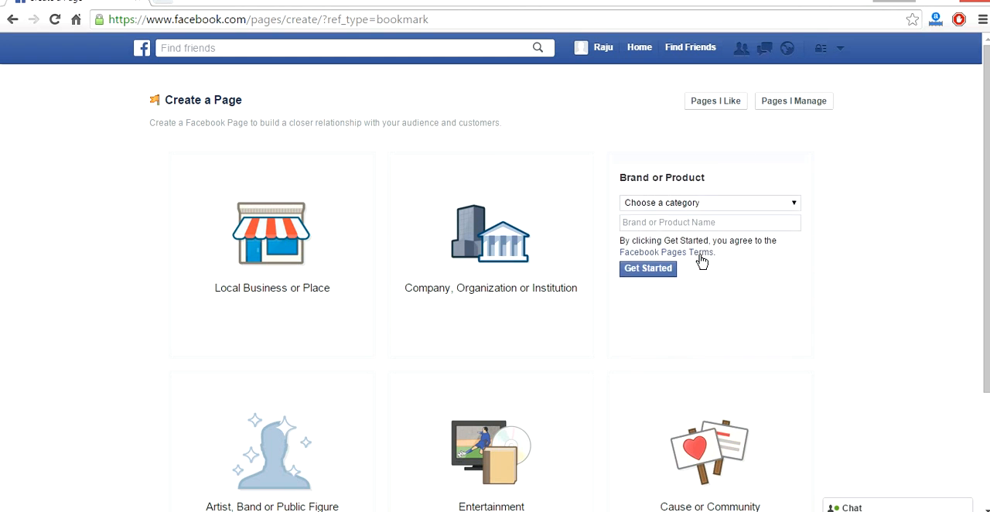
pyautogui.click(771, 193)
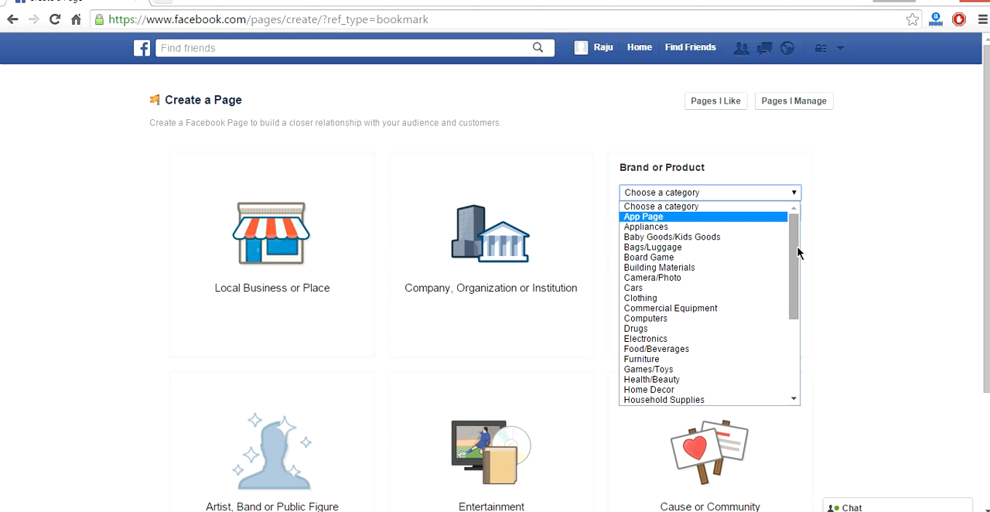
pyautogui.moveTo(797, 253); pyautogui.dragTo(787, 333)
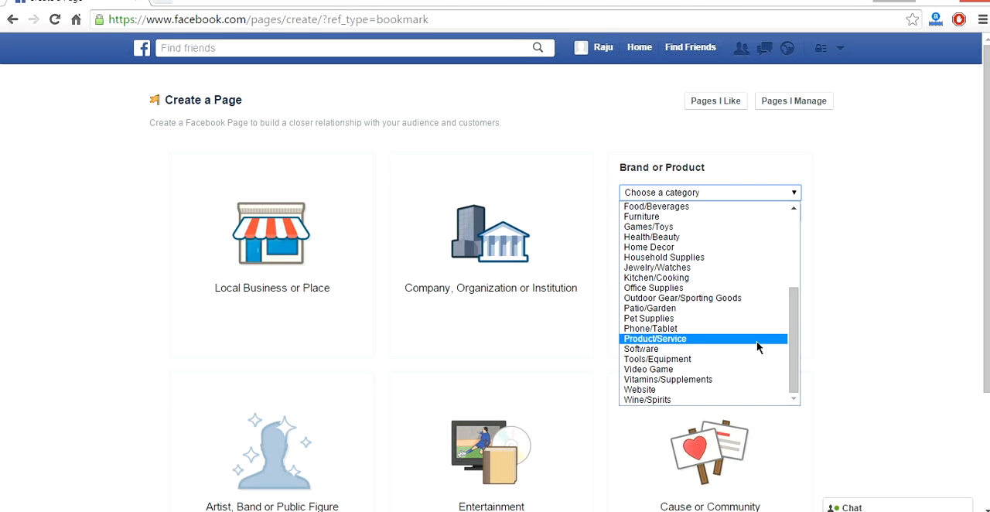
pyautogui.click(755, 348)
# Name the new page Android4 and start its setup
pyautogui.click(777, 214)
pyautogui.write('A')
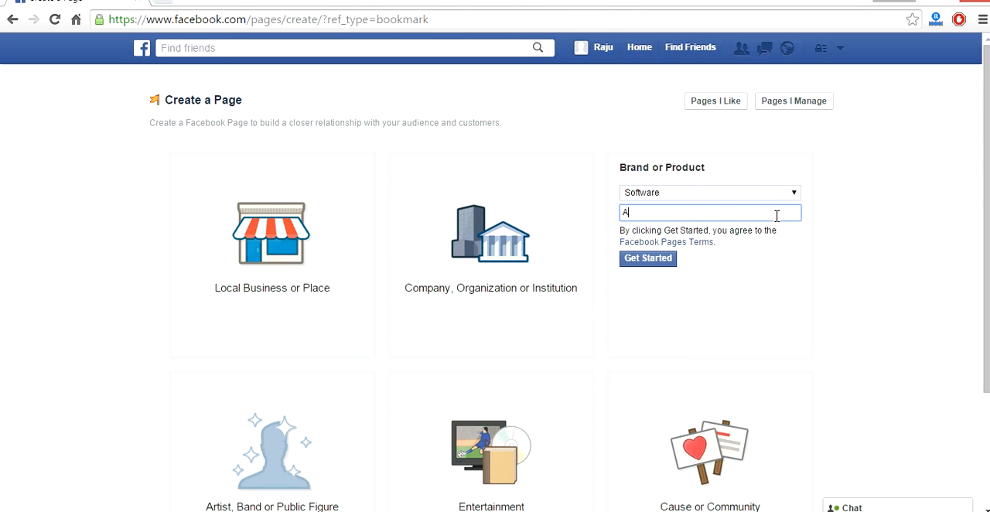
pyautogui.write('ndroid4')
pyautogui.click(663, 263)
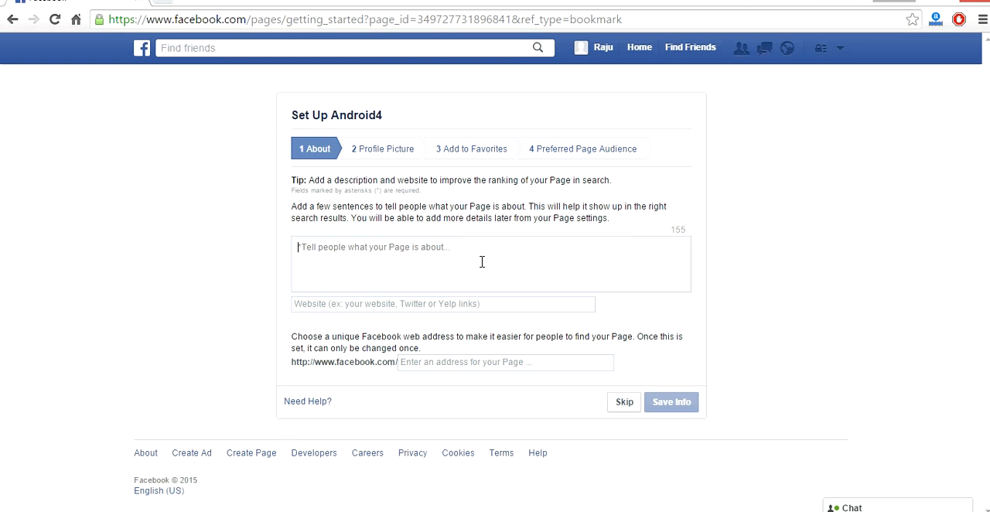
# Paste the copied Android description into the page's about text, leave website and web address blank, and skip the About stage
pyautogui.write('Android is a mobile operating system (OS) based on the Linux kernel and currently developed by Google. With a user interface based on direct manipulation,')
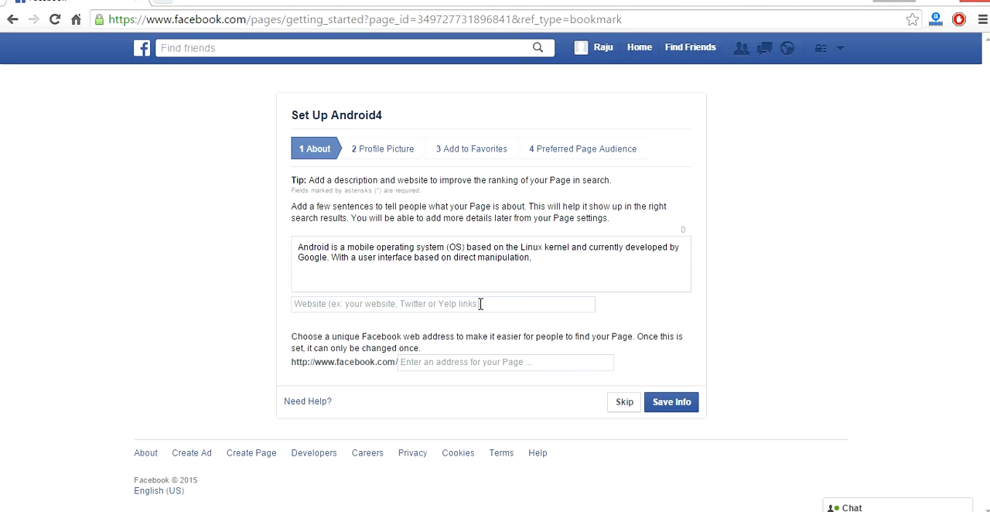
pyautogui.click(480, 303)
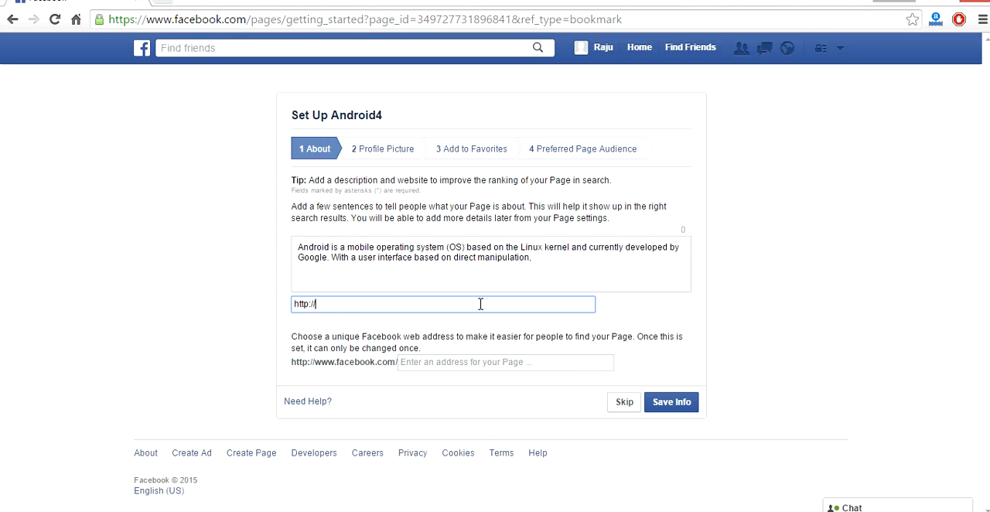
pyautogui.click(505, 361)
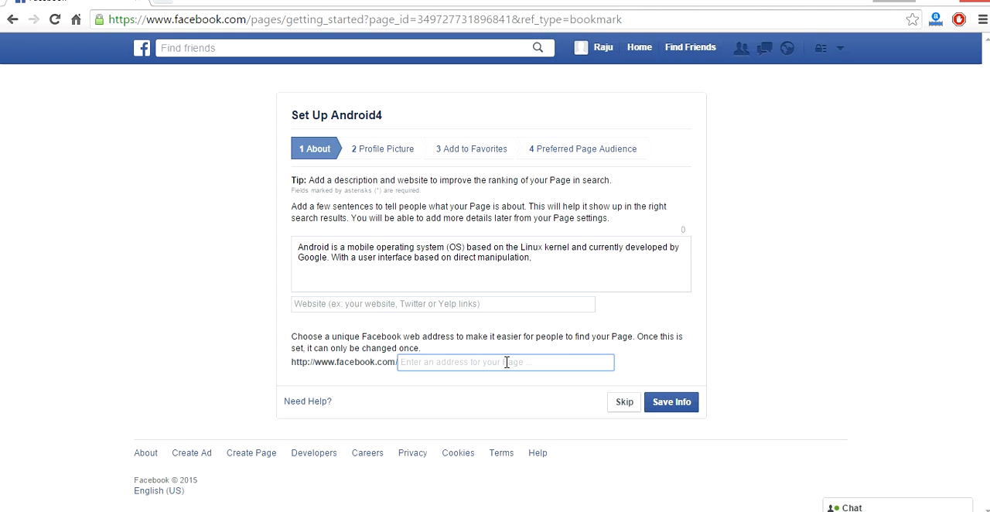
pyautogui.click(625, 402)
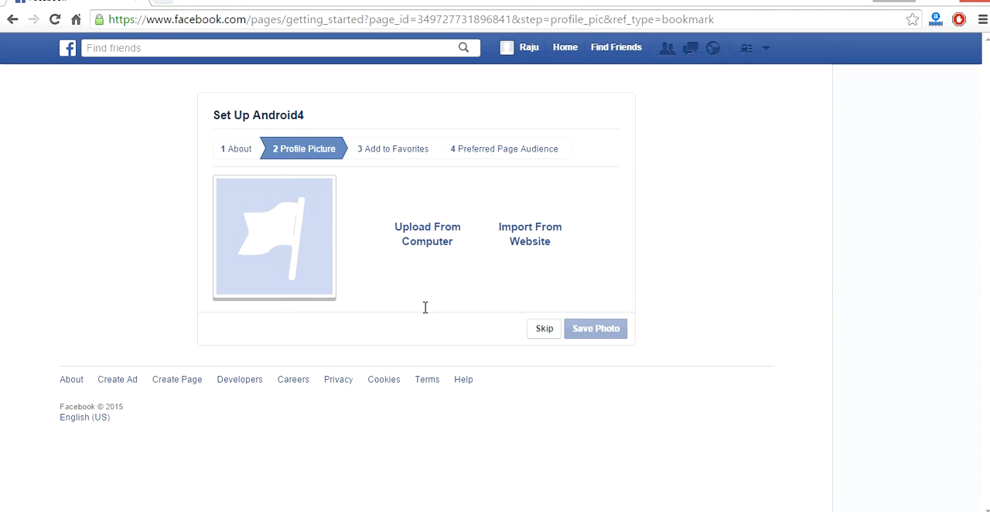
# Upload the green Android robot image from the computer as the page's profile picture and continue to the favorites stage
pyautogui.click(487, 245)
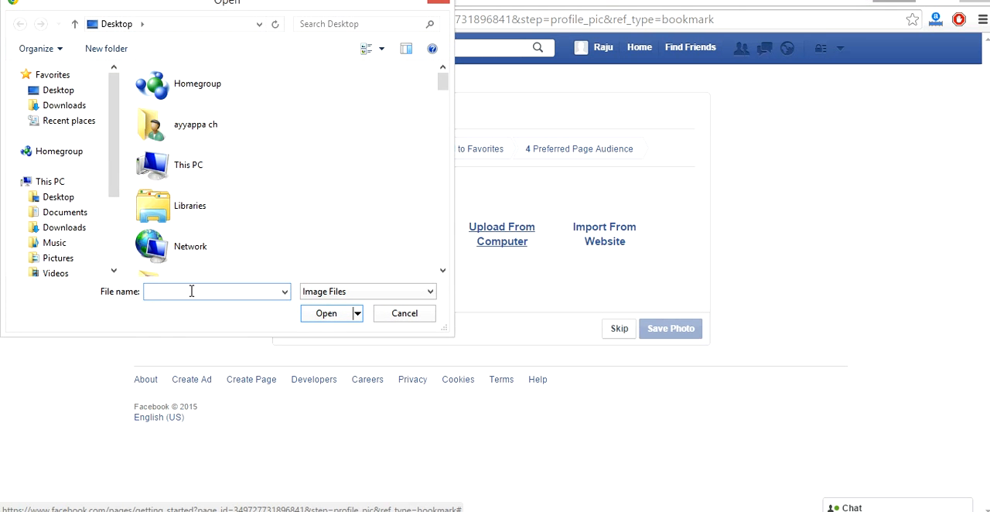
pyautogui.write('aa')
pyautogui.press('Down')
pyautogui.press('Down')
pyautogui.press('Return')
pyautogui.press('Return')
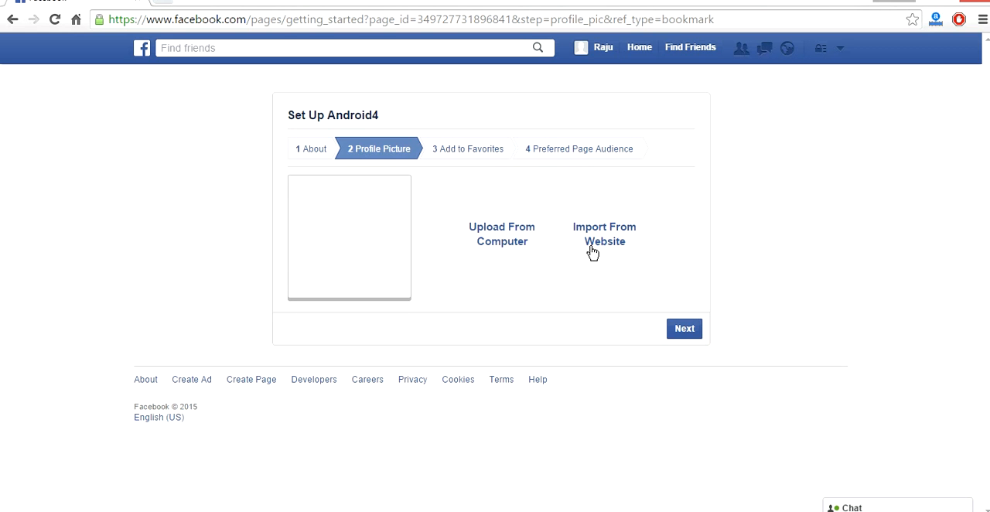
pyautogui.click(676, 332)
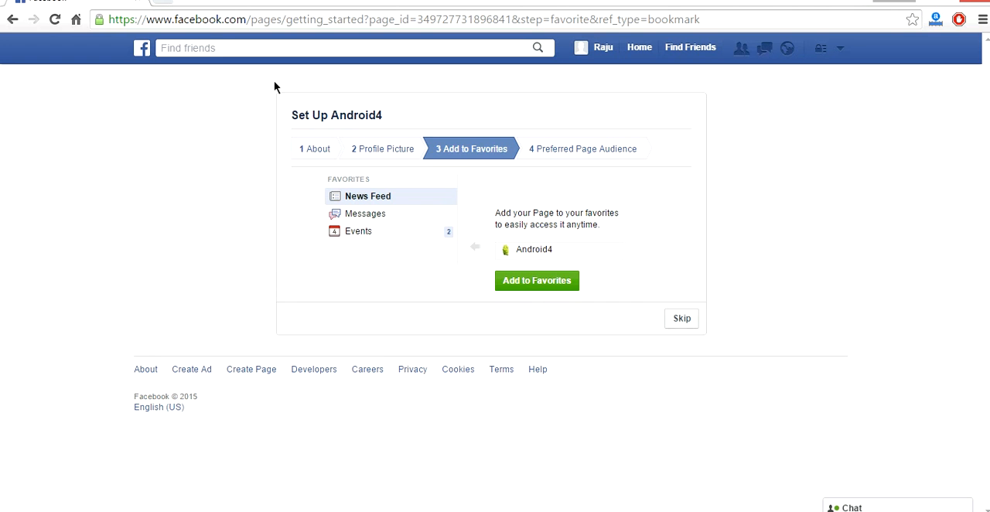
# Open facebook.com in a second browser tab to examine the current favorites list, and return to the page setup
pyautogui.click(162, 2)
pyautogui.write('facebook.com')
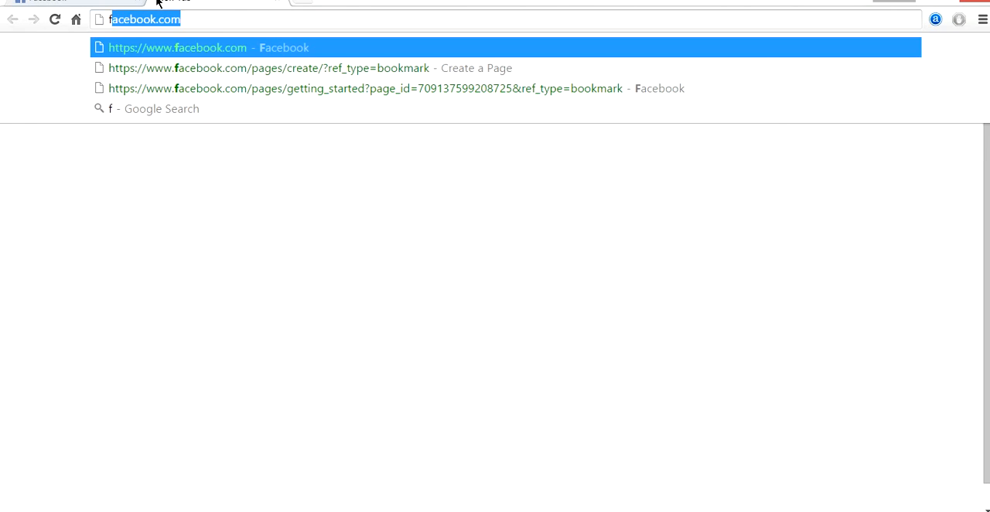
pyautogui.press('Return')
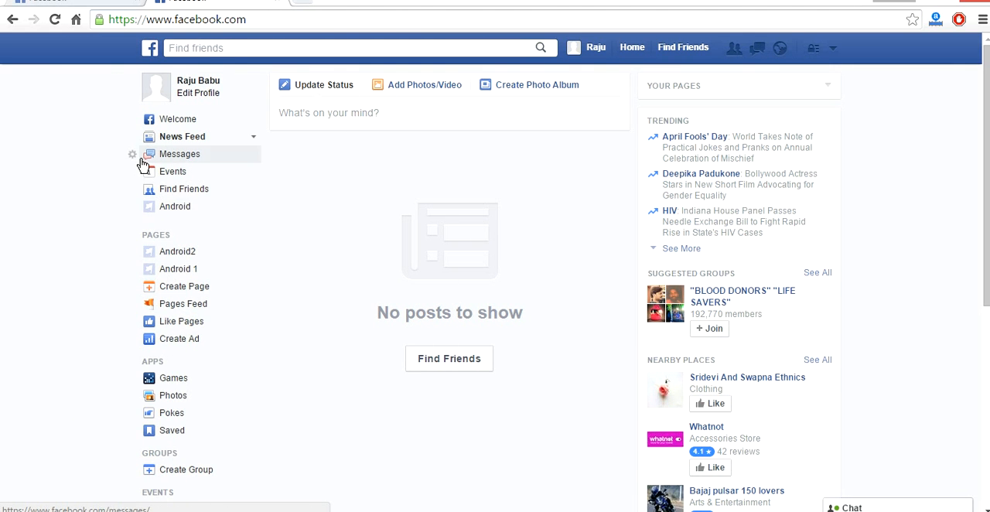
pyautogui.click(85, 3)
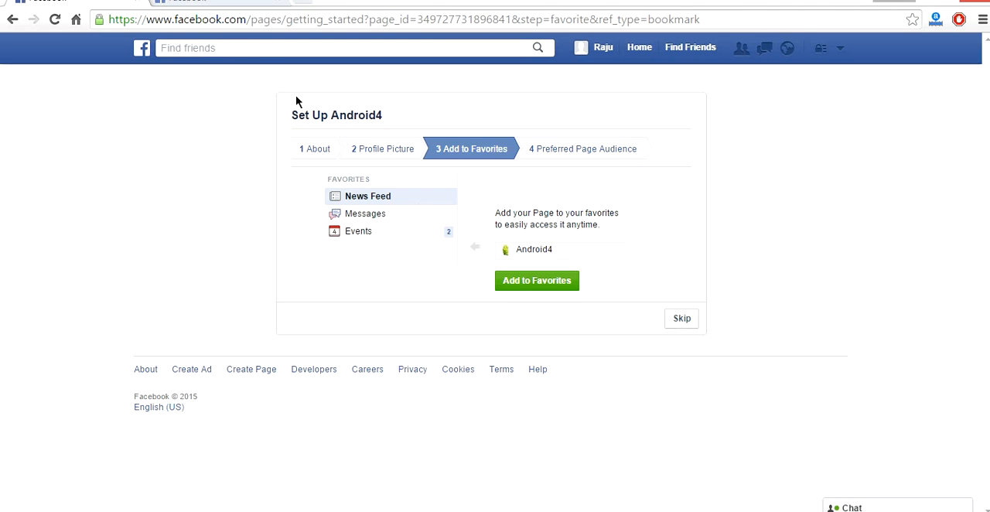
# Add Android4 to the favorites, check the list on the reloaded home page, and continue to the preferred audience stage
pyautogui.click(503, 283)
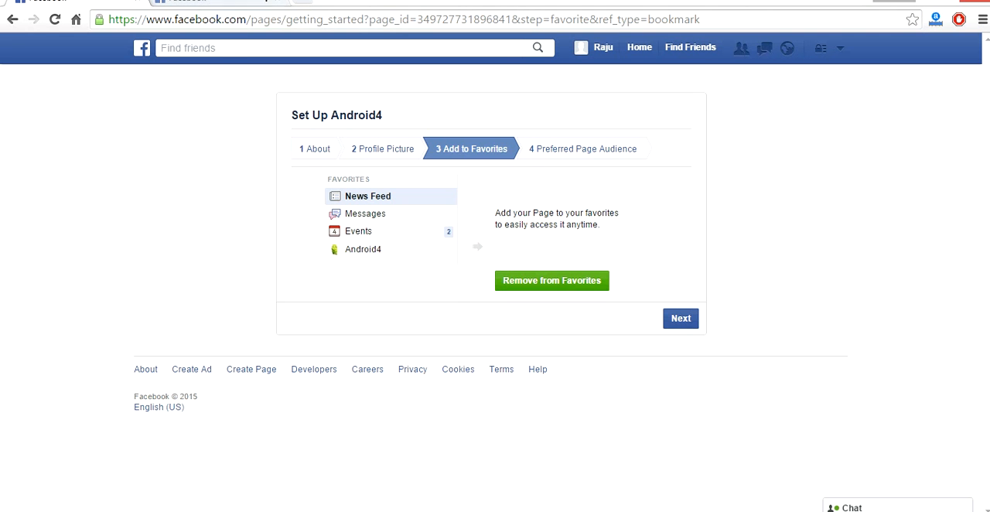
pyautogui.click(255, 1)
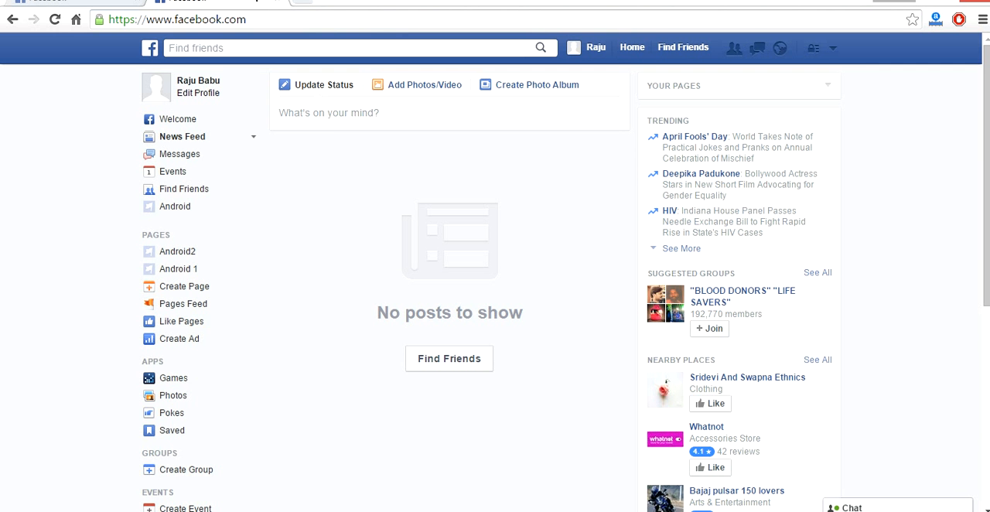
pyautogui.press('F5')
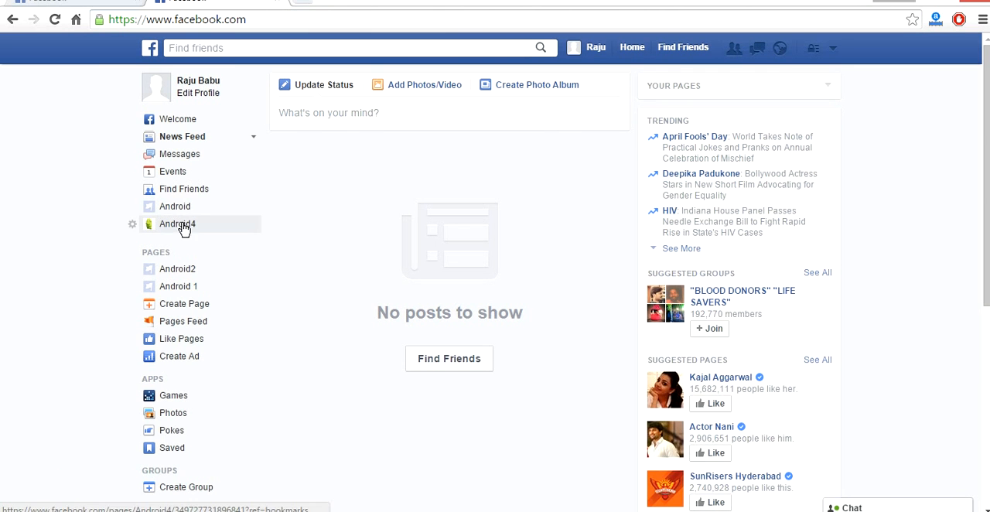
pyautogui.click(77, 2)
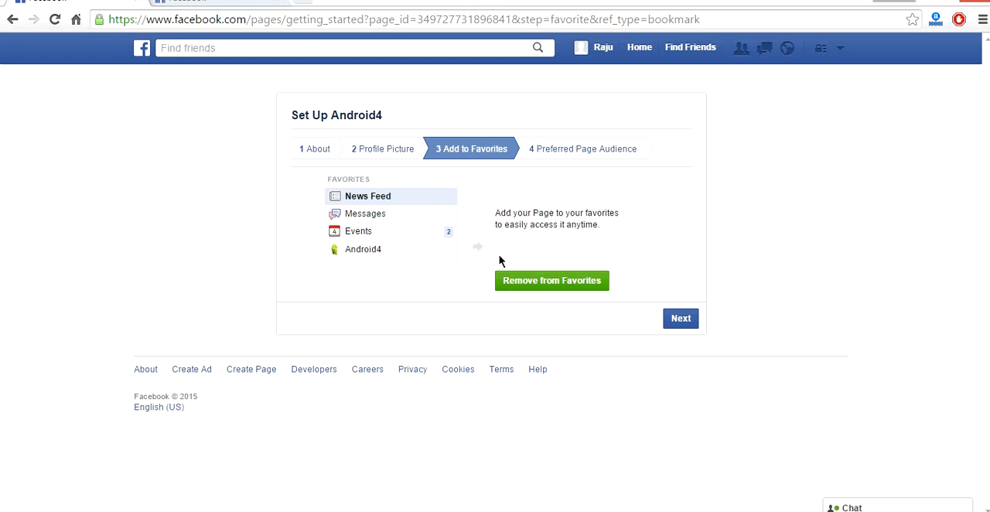
pyautogui.click(675, 320)
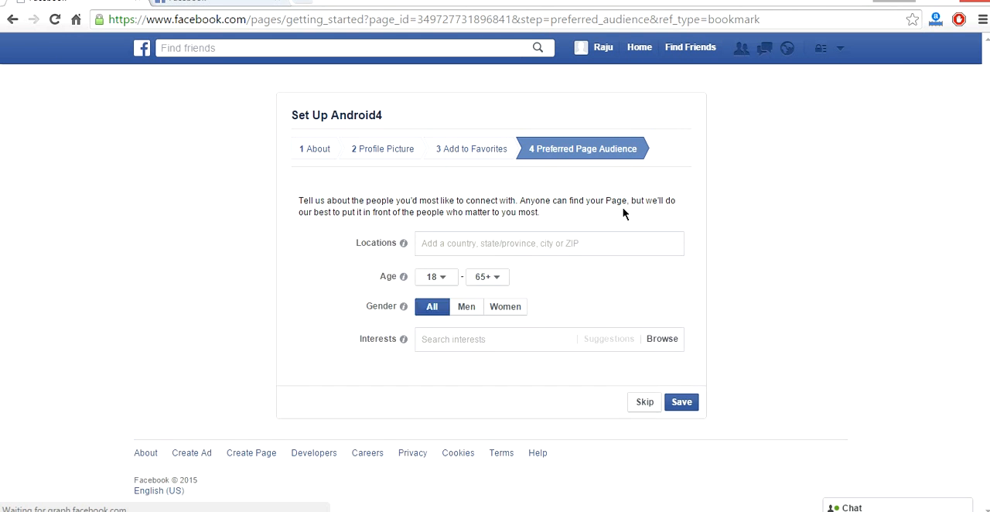
# Enter India as the preferred audience location and skip the audience stage to finish the setup
pyautogui.click(669, 243)
pyautogui.write('in')
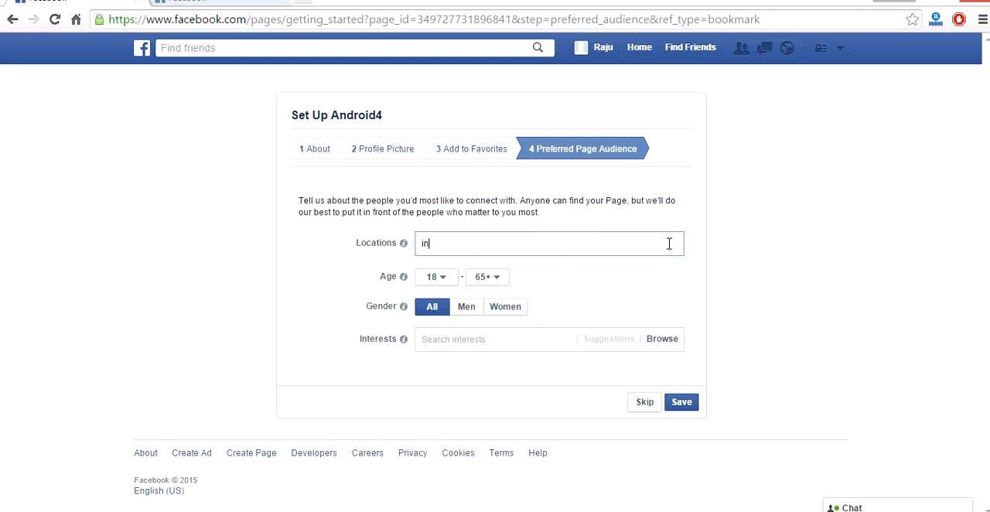
pyautogui.write('dia')
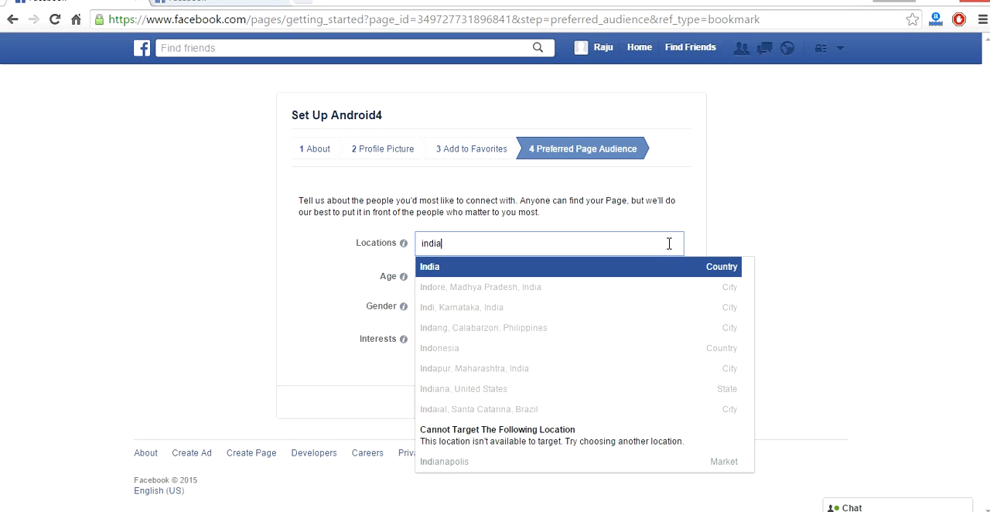
pyautogui.click(675, 268)
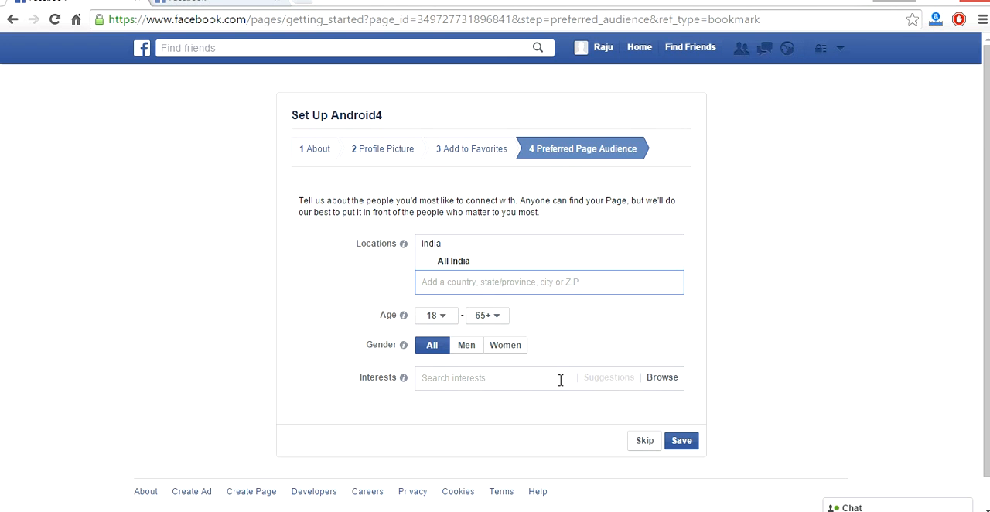
pyautogui.click(641, 444)
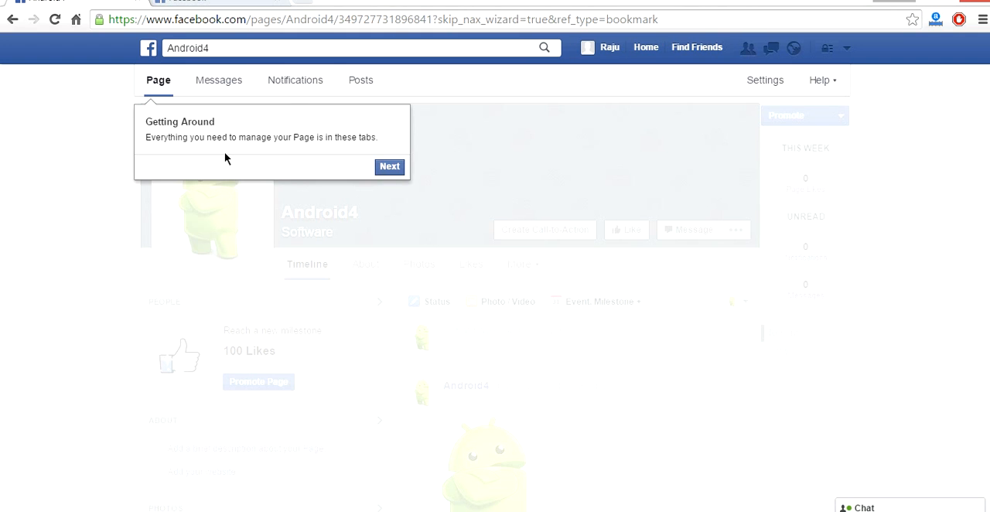
# Go through the introductory tour of the new page, liking Android4 on the way
pyautogui.click(389, 167)
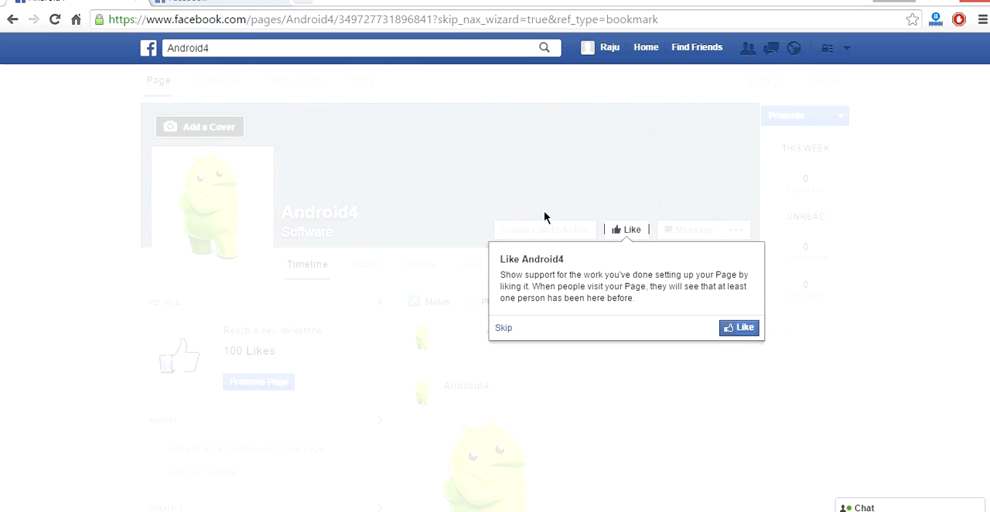
pyautogui.click(742, 328)
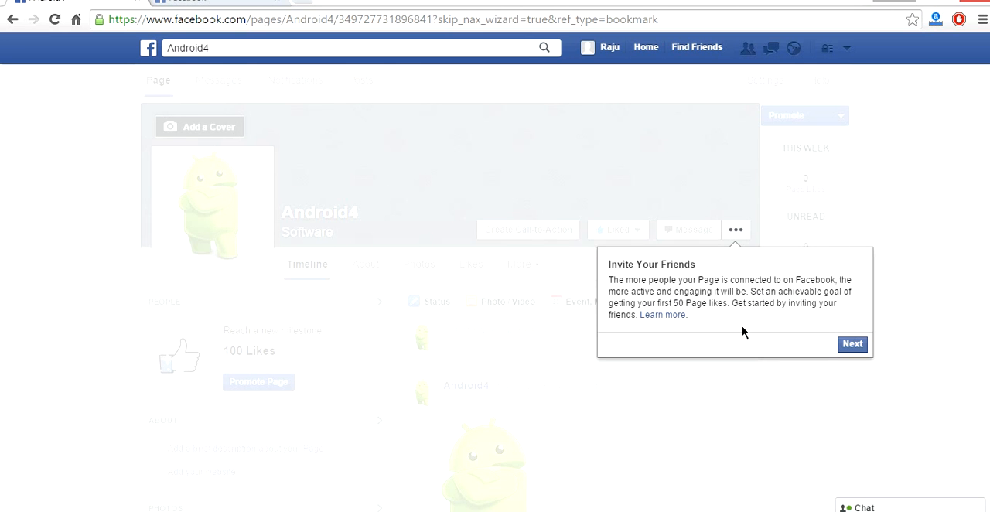
pyautogui.click(851, 345)
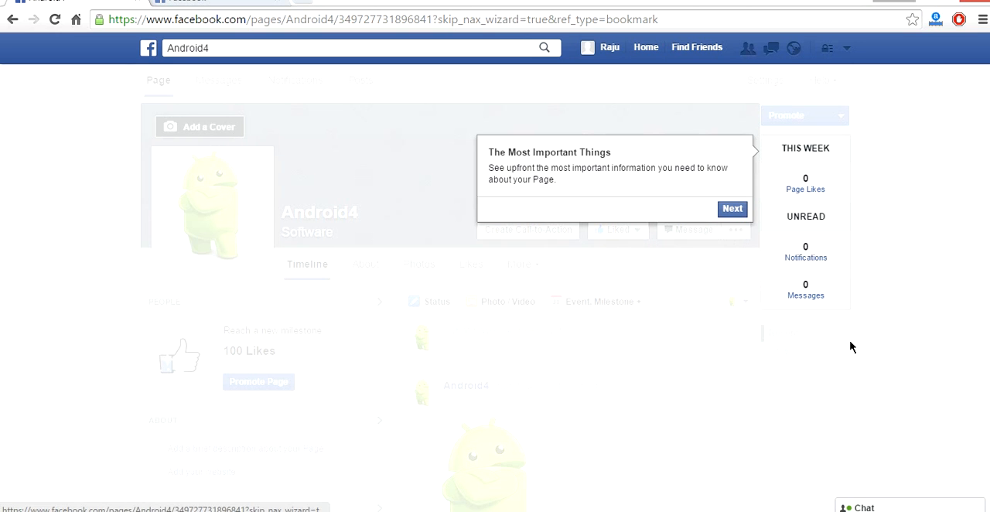
pyautogui.click(732, 210)
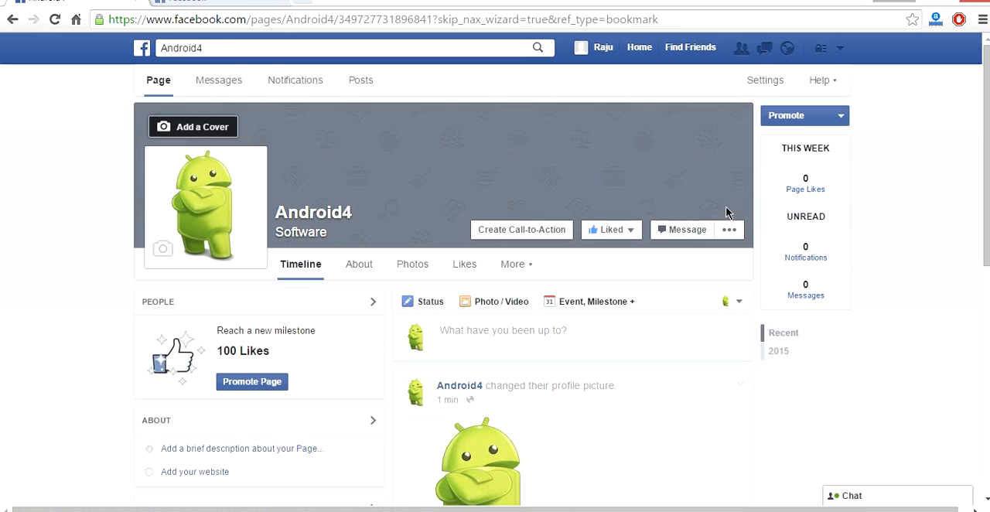
# Examine the finished Android4 page, including its header, About and Photos sections, and the profile picture post
pyautogui.scroll(-3, 875, 414)
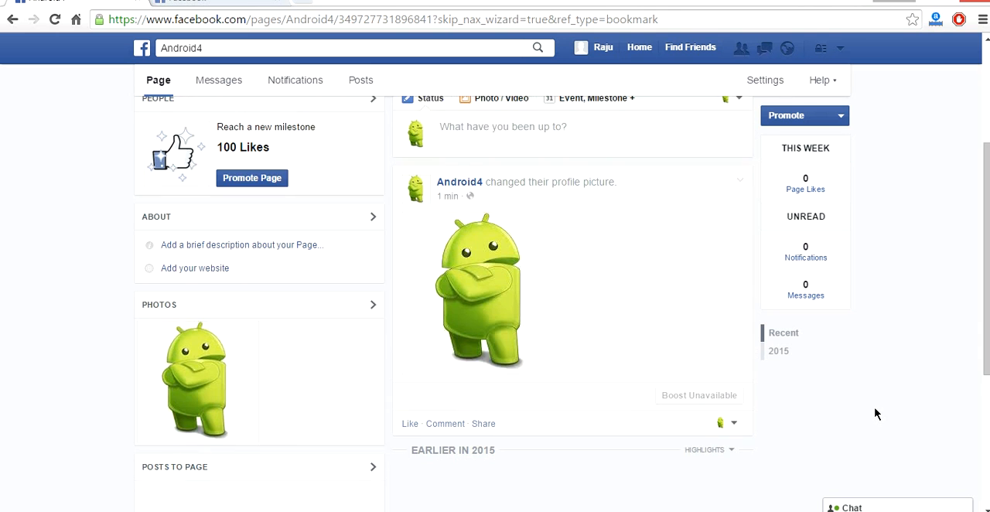
pyautogui.scroll(3, 875, 414)
pyautogui.scroll(-1, 875, 414)
pyautogui.scroll(1, 875, 413)
pyautogui.scroll(-1, 874, 413)
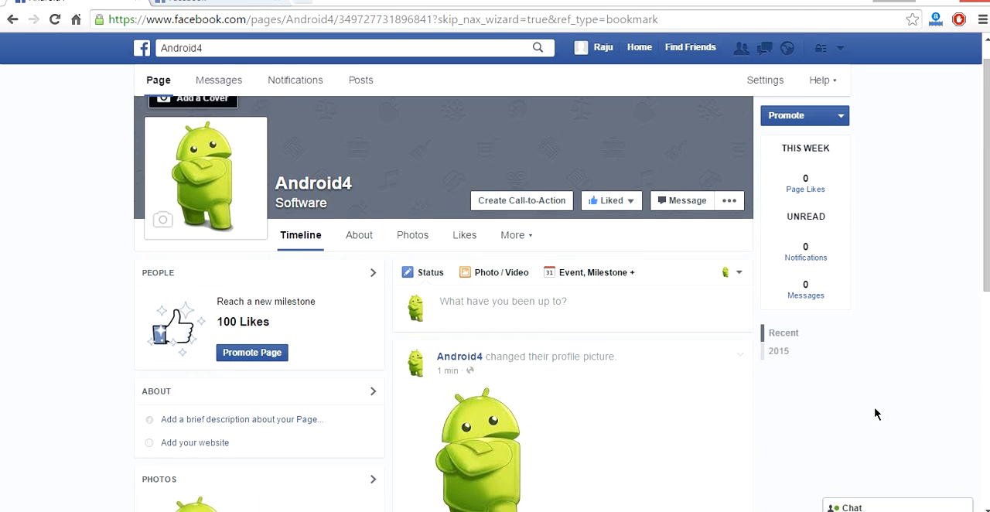
pyautogui.scroll(-2, 874, 414)
pyautogui.scroll(1, 875, 414)
pyautogui.scroll(3, 875, 414)
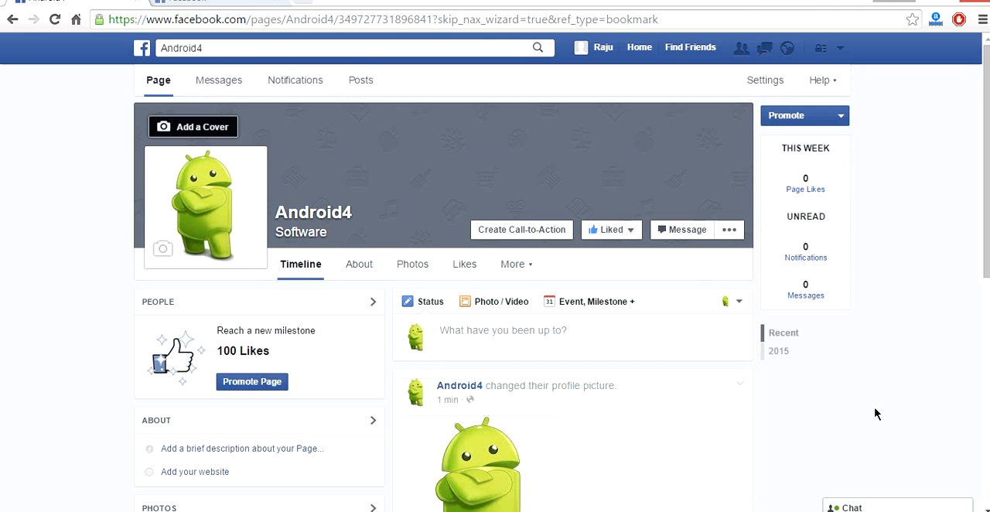
pyautogui.scroll(-1, 875, 413)
pyautogui.scroll(-4, 875, 414)
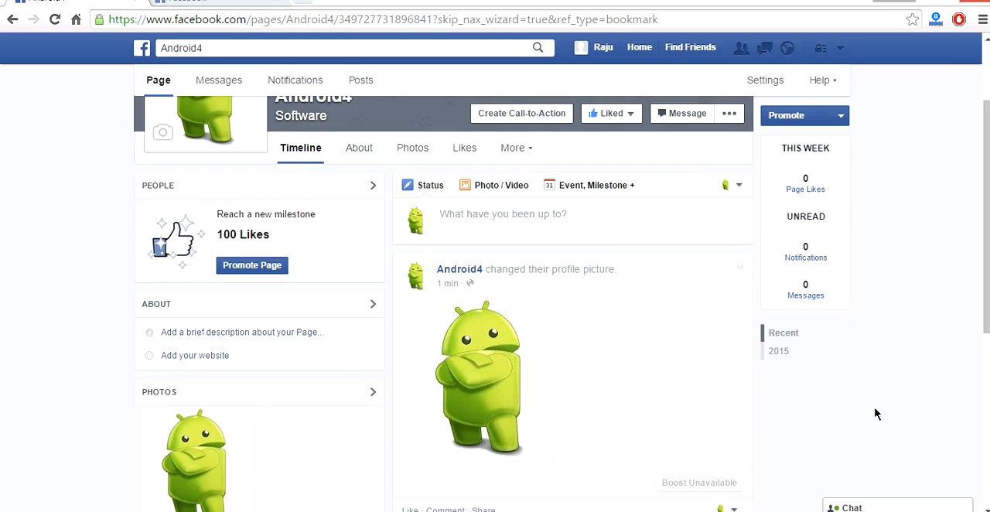